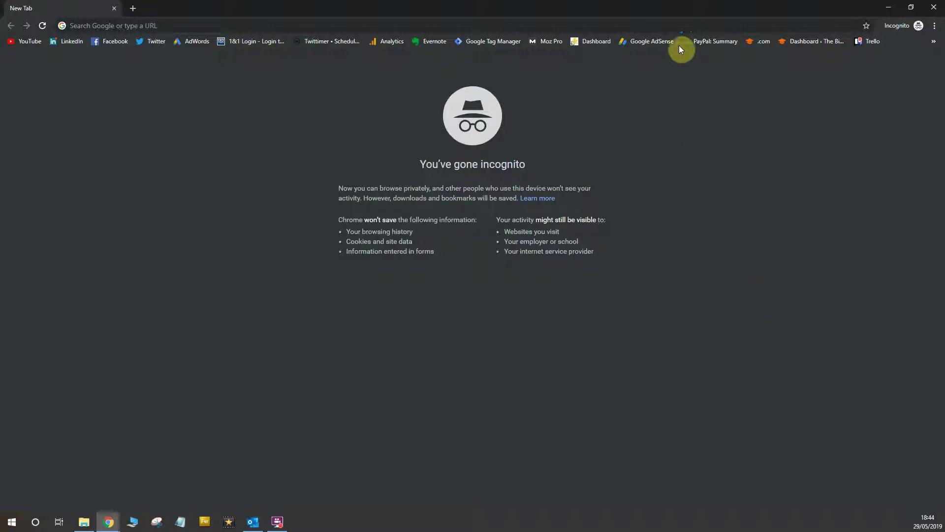
Search Google for "google ads" and open the official Google Ads home page from the results
click(667, 26)
text(google ads)
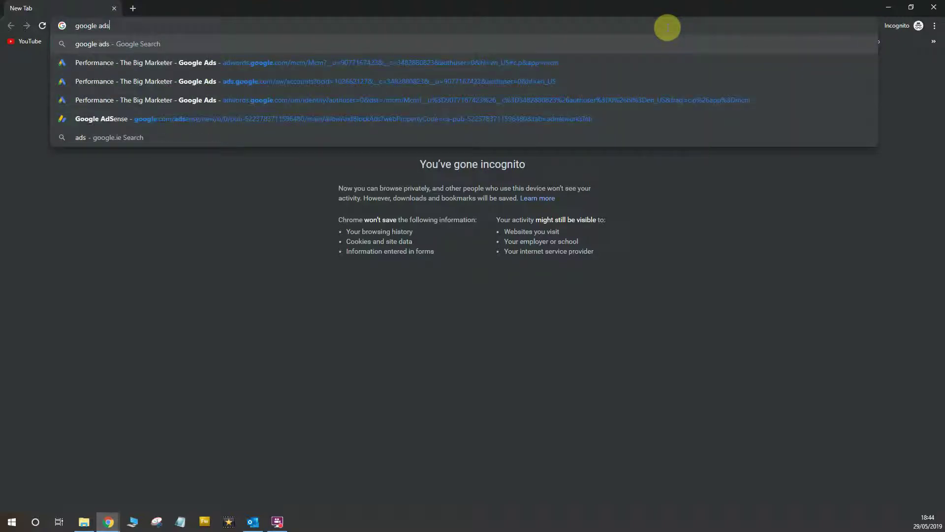
key(Return)
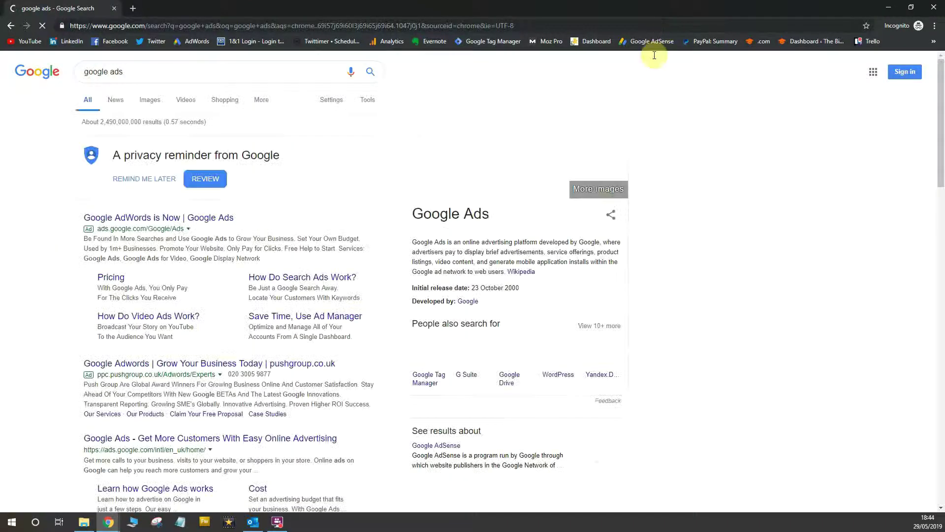
scroll(224, 438, down, 5)
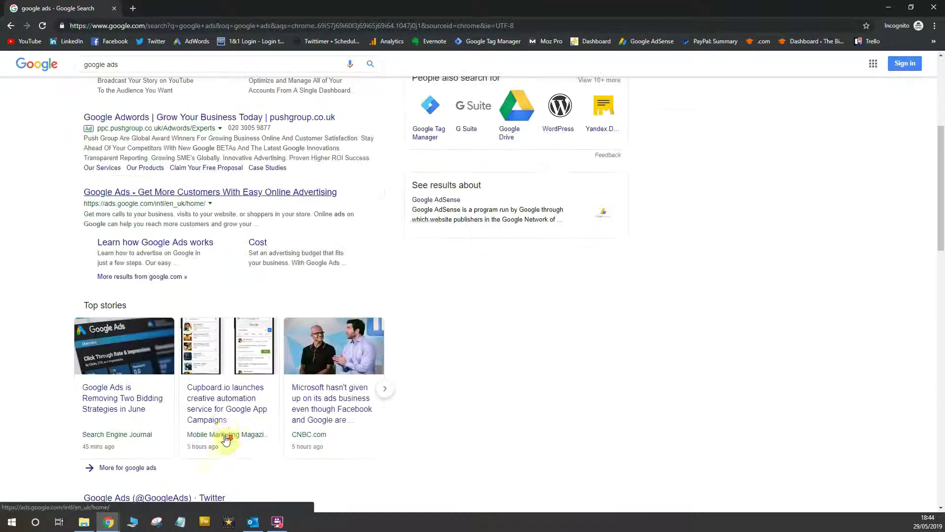
click(203, 192)
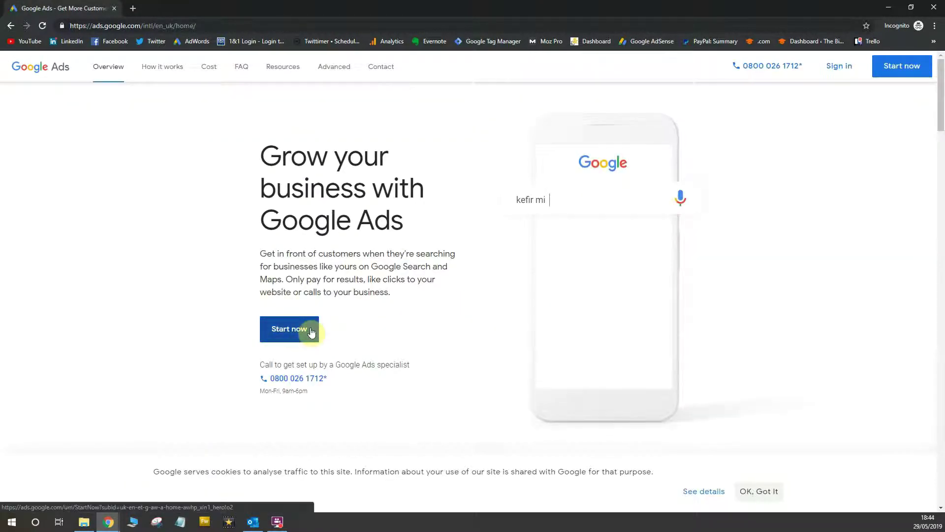
Start the Google Ads sign-up and fill in the date of birth for the new Google account
click(310, 327)
click(459, 264)
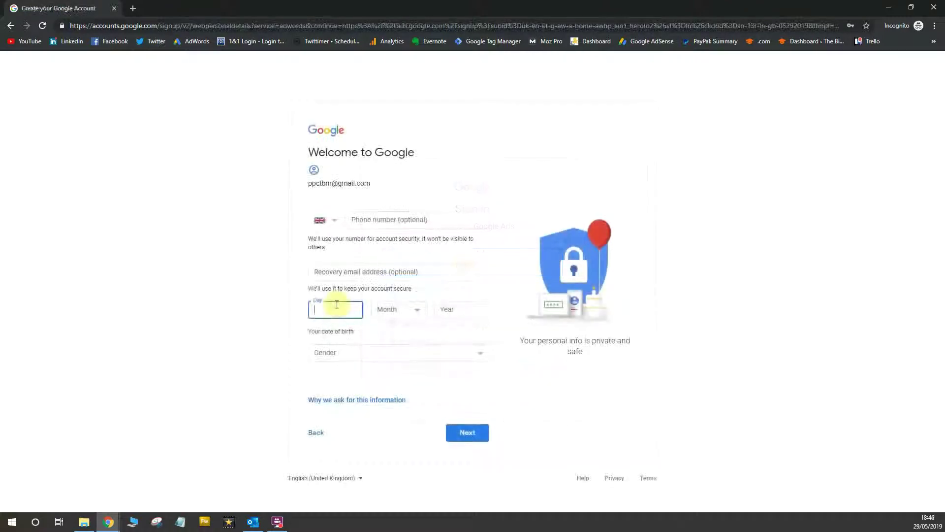
text(02)
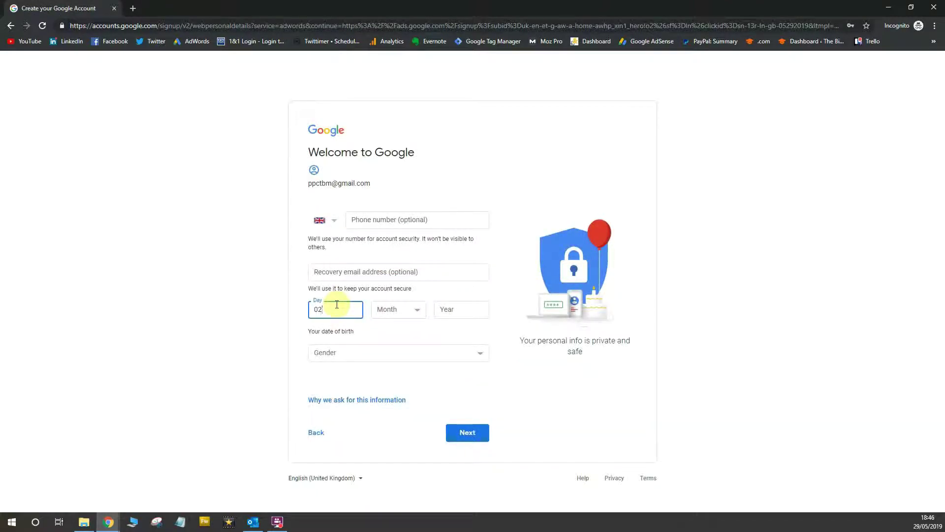
click(375, 310)
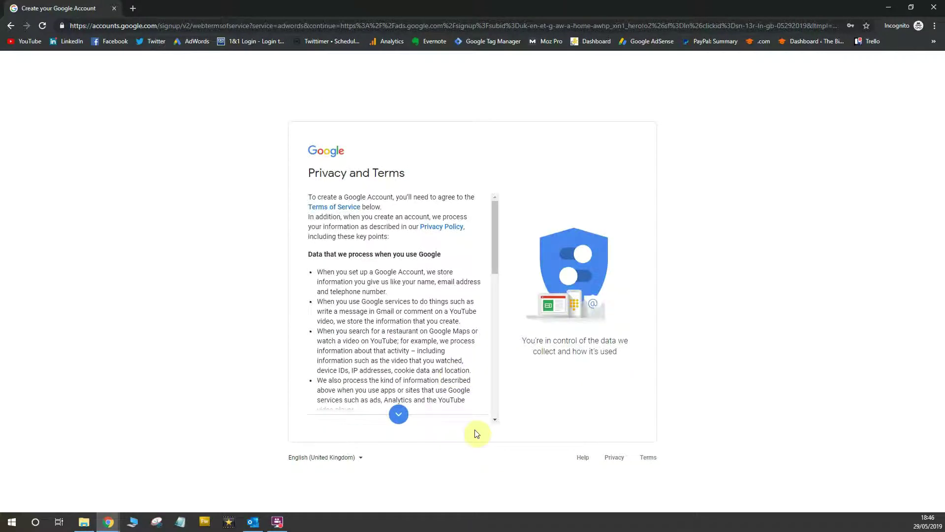
Agree to the Google Terms of Service and the processing of personal information, and create the account
scroll(452, 371, down, 2)
scroll(452, 369, down, 12)
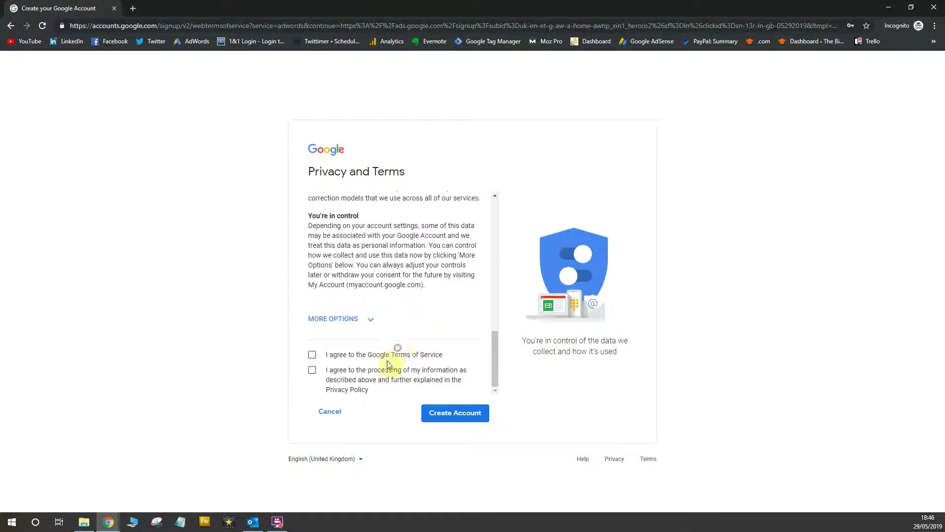
click(371, 365)
click(339, 356)
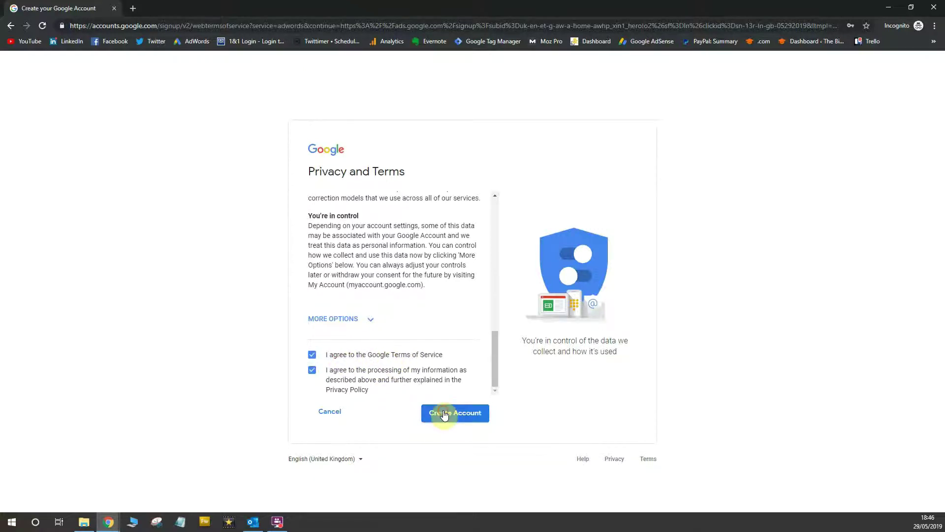
click(443, 411)
click(572, 336)
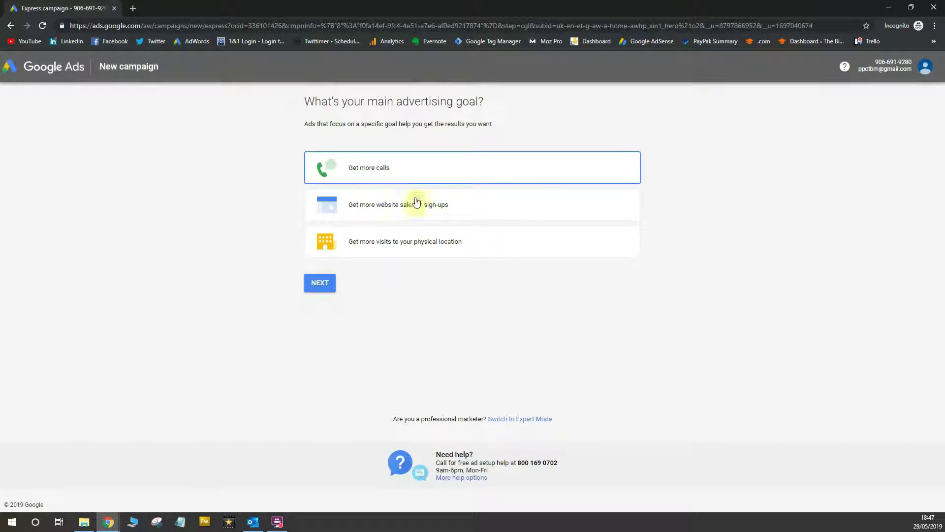
Switch the new campaign setup from the guided advertising goals to Expert Mode
click(326, 287)
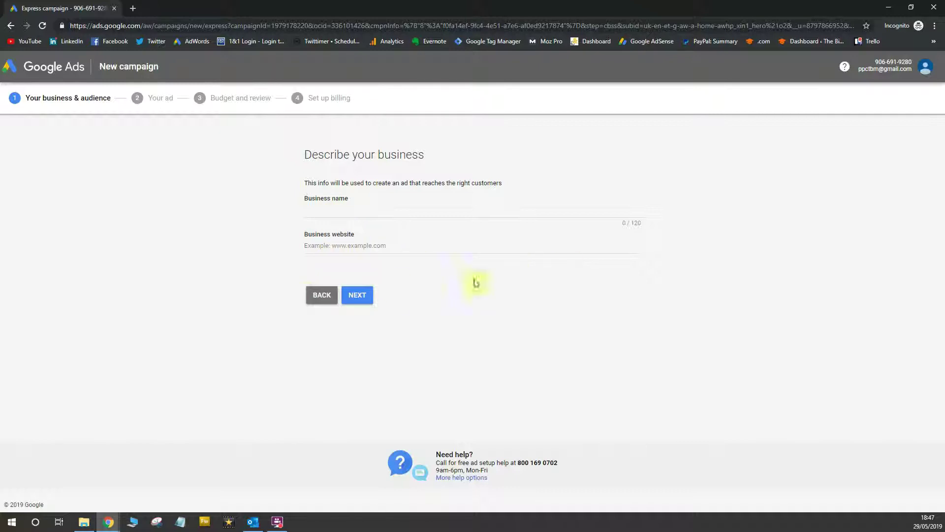
click(314, 295)
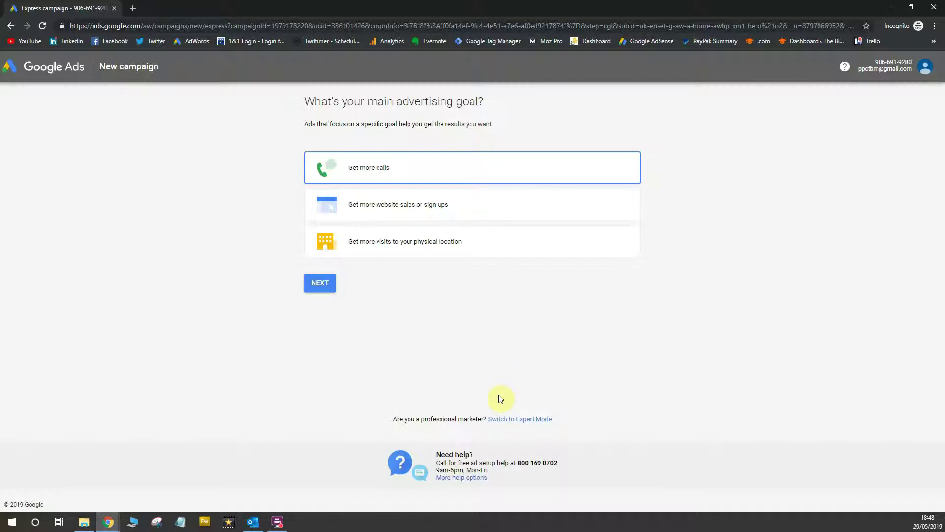
click(508, 423)
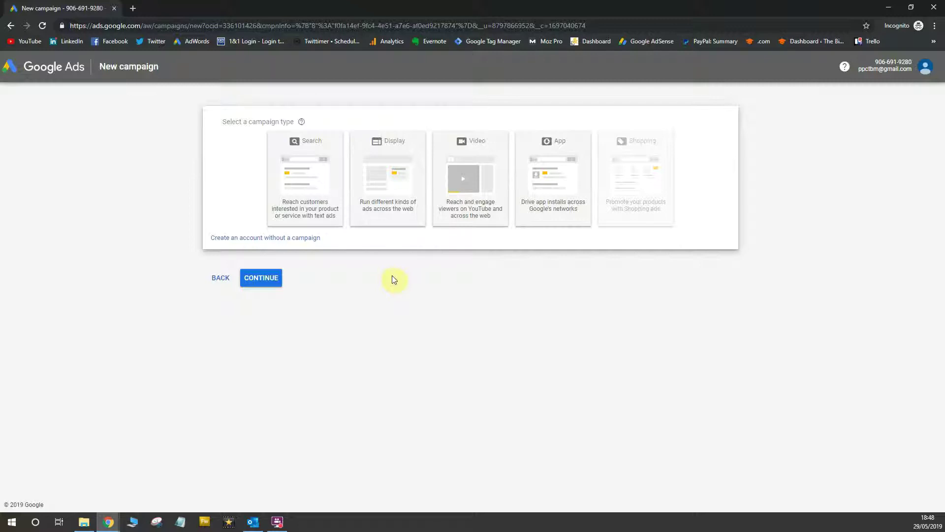
Create a Search campaign without a goal and continue to its campaign settings
click(304, 189)
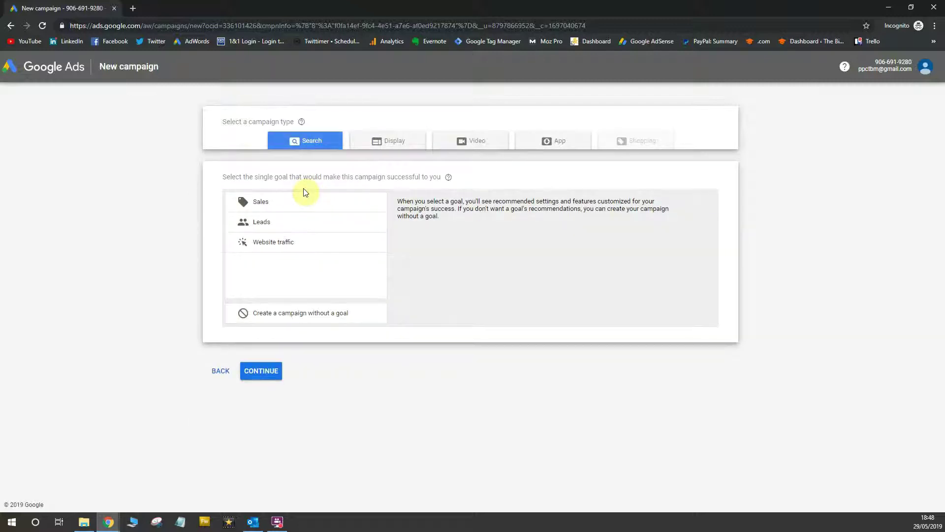
click(245, 228)
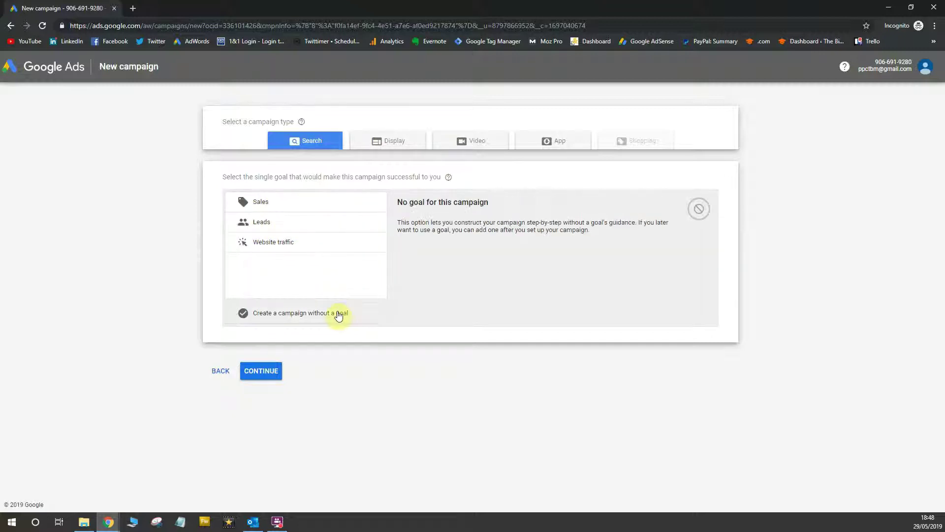
click(305, 318)
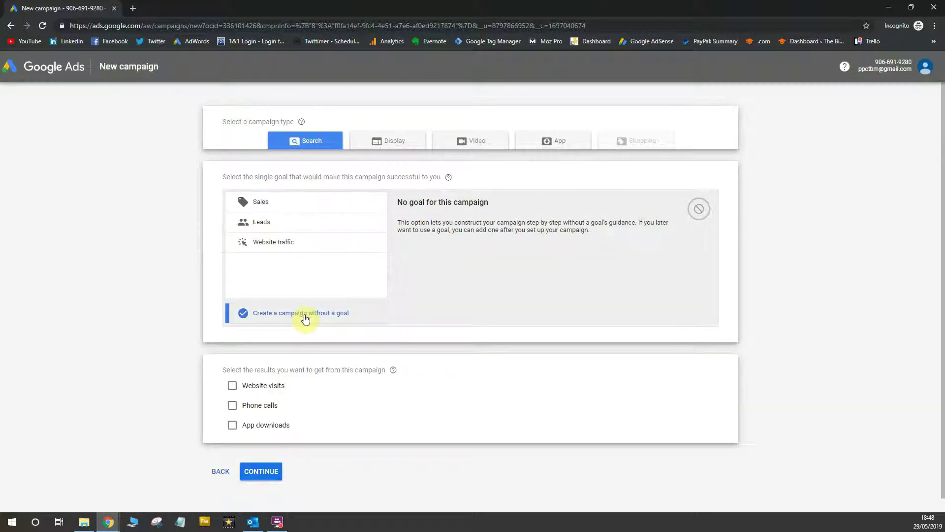
scroll(305, 318, down, 1)
click(269, 460)
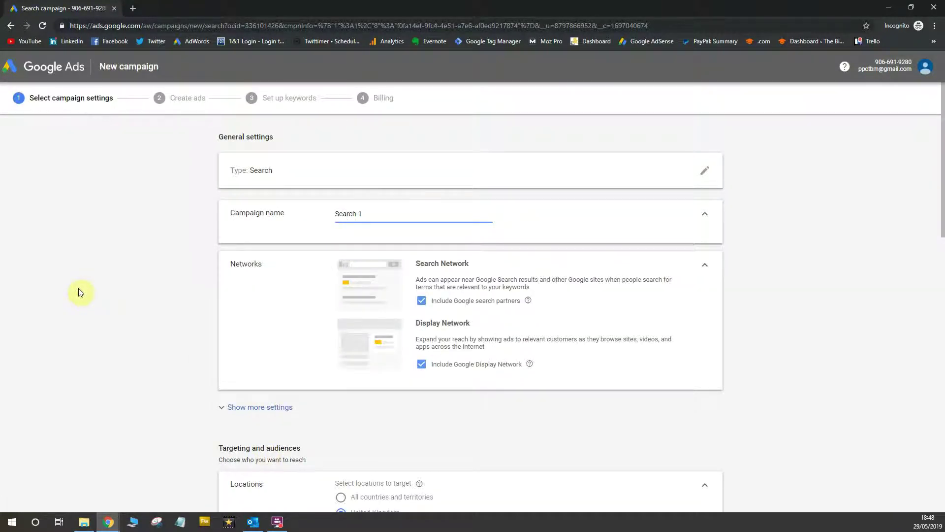
click(376, 214)
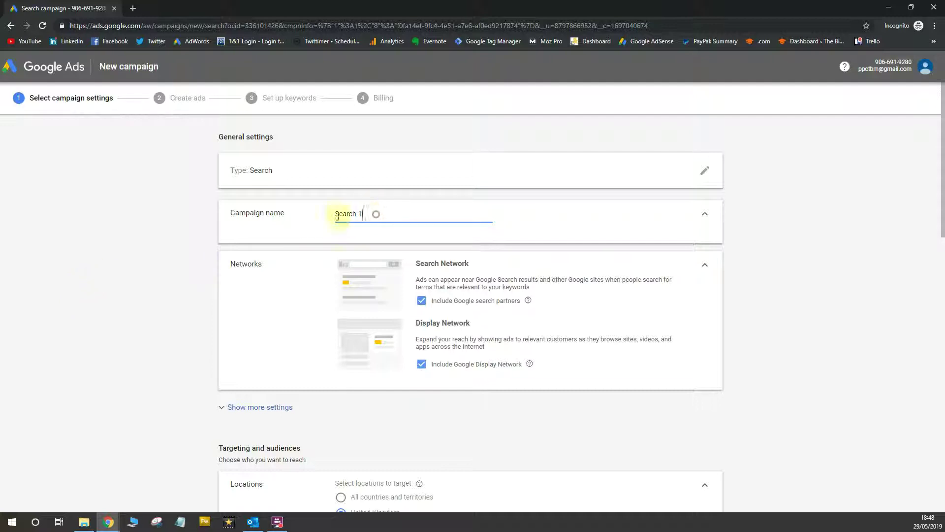
drag(337, 217, 317, 219)
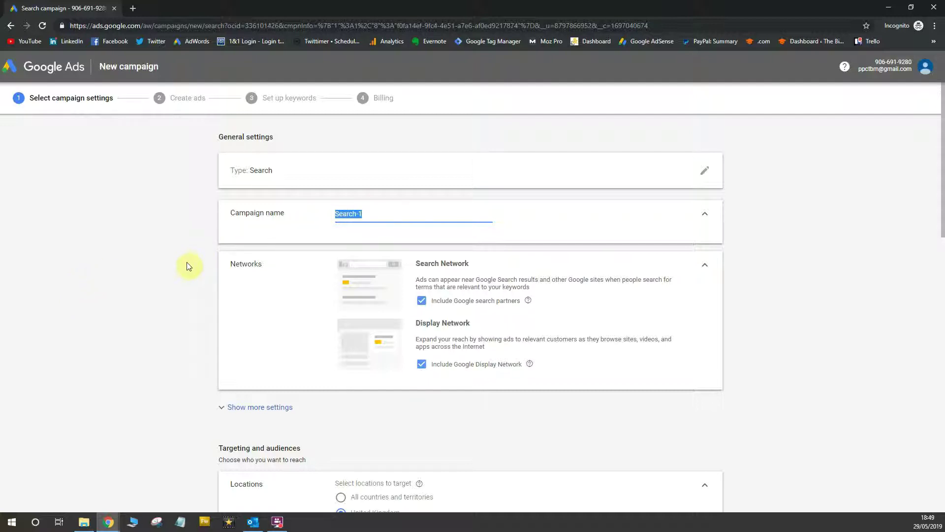
click(286, 287)
Exclude Google search partners and the Google Display Network from the campaign's networks
mouse_move(530, 302)
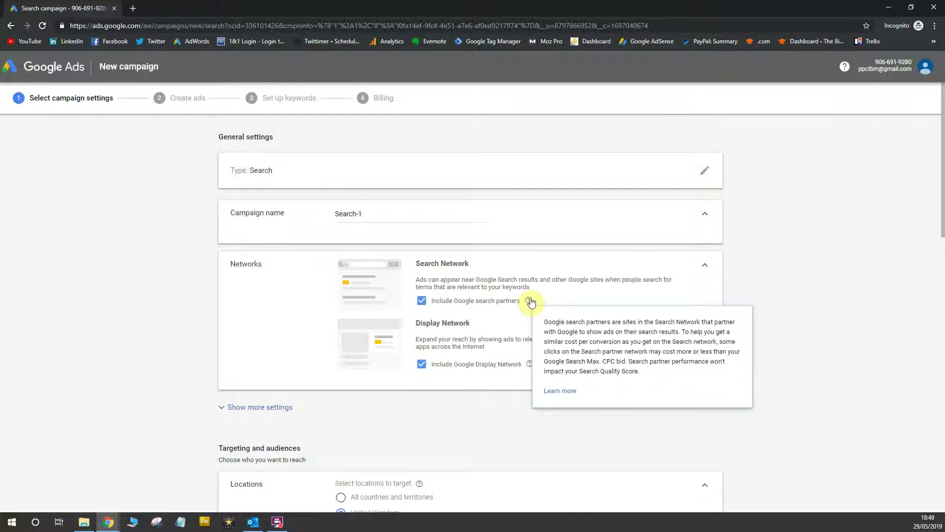
click(470, 301)
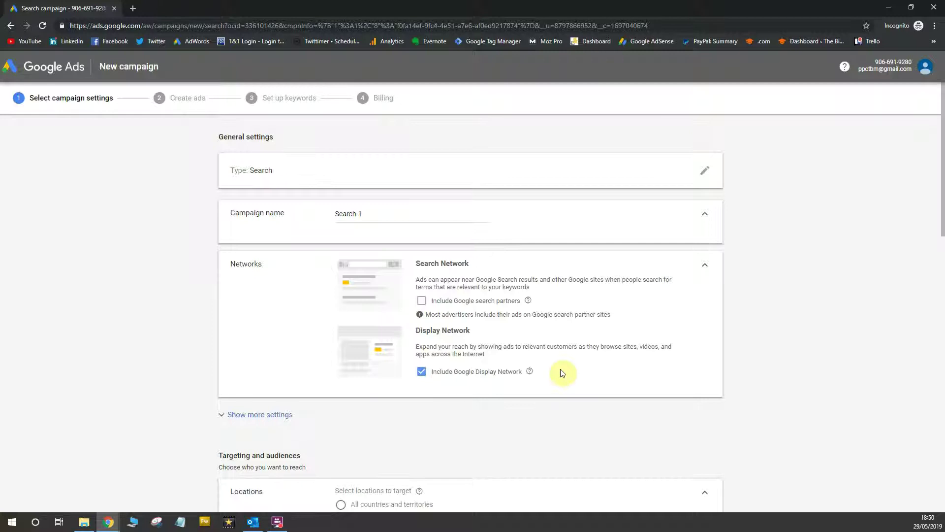
click(444, 373)
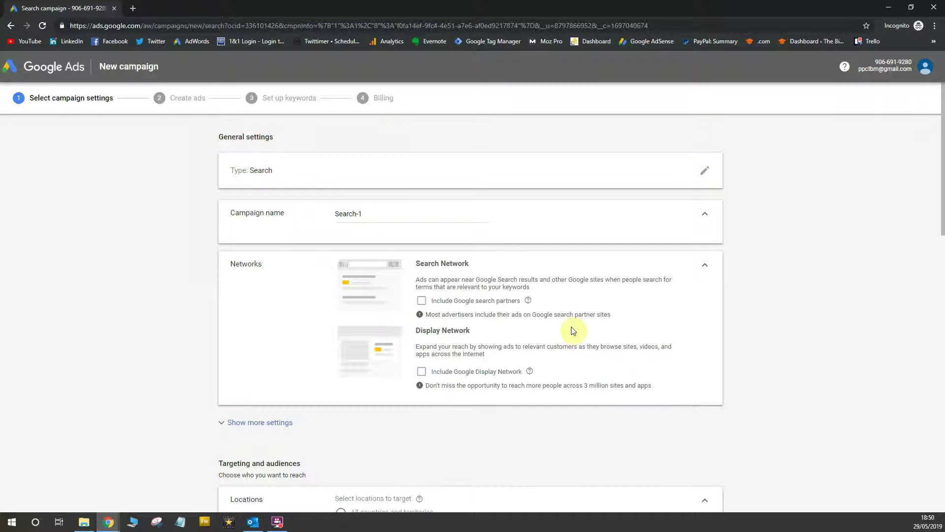
click(182, 332)
Review the campaign's location, language, audience, budget and bidding settings
scroll(183, 333, down, 3)
scroll(184, 333, down, 3)
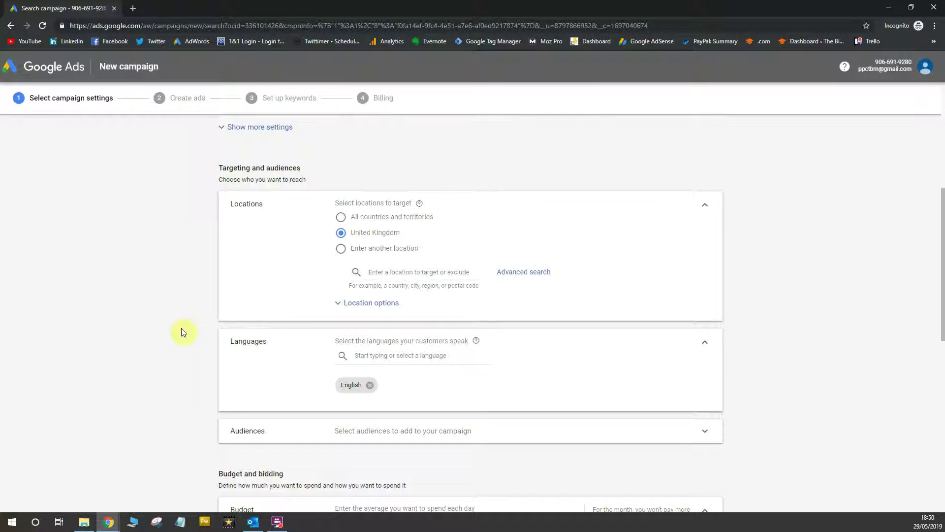
scroll(183, 332, down, 7)
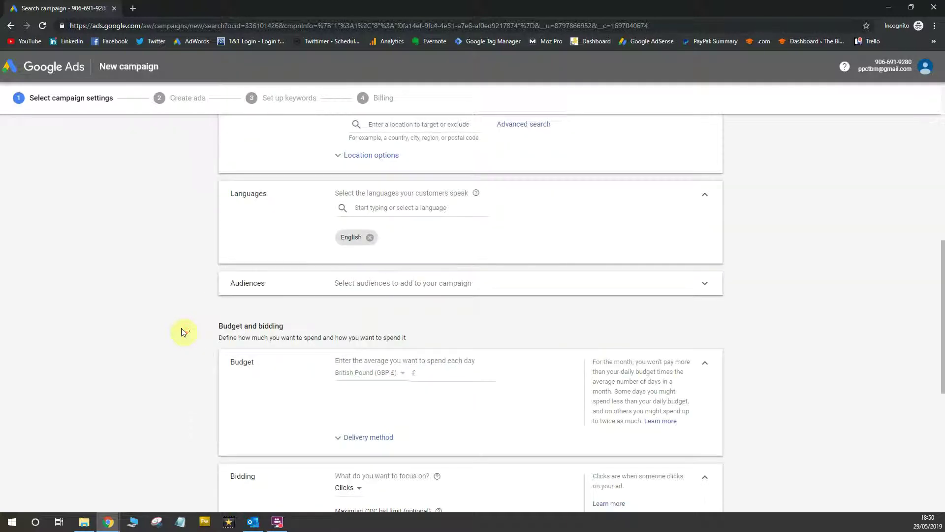
scroll(183, 333, down, 3)
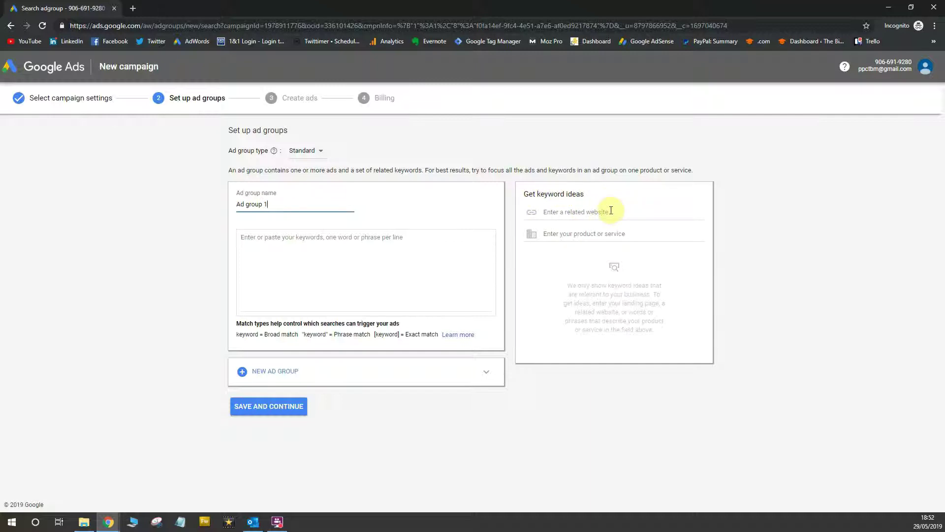
Get keyword ideas for the product or service "electrician" and add all the ideas to Ad group 1
click(608, 234)
text(electrician)
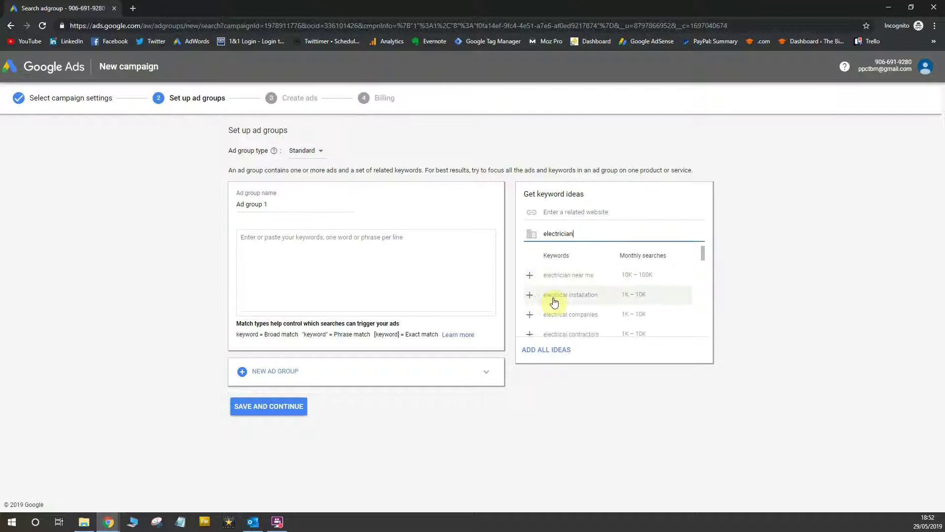
scroll(621, 302, down, 2)
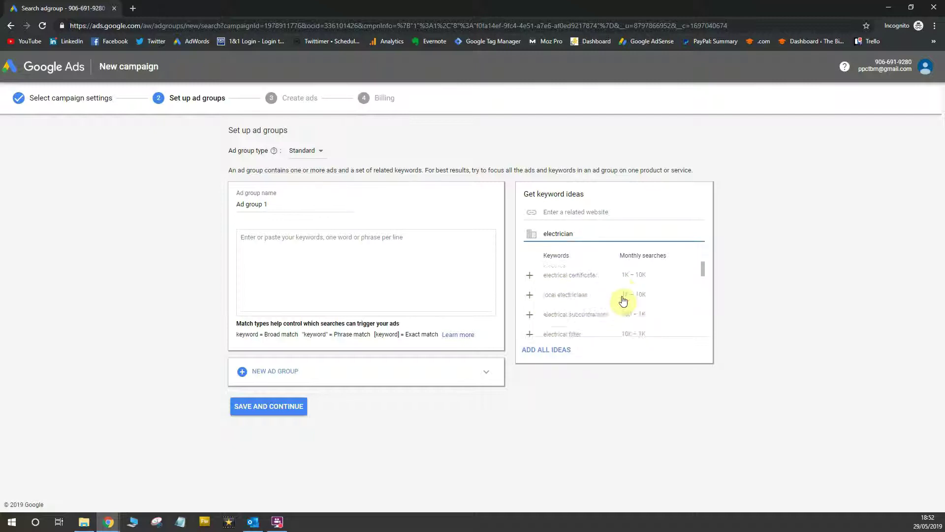
scroll(615, 299, down, 2)
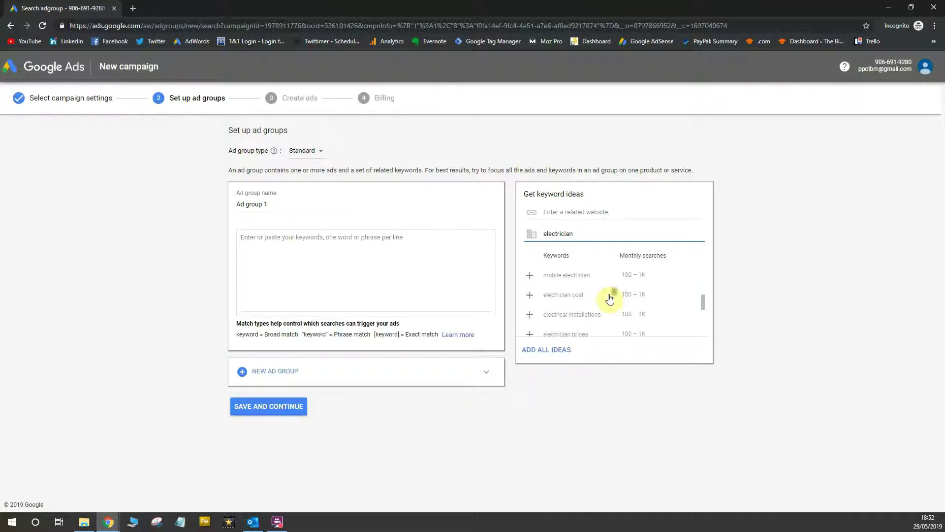
scroll(610, 298, down, 3)
click(613, 325)
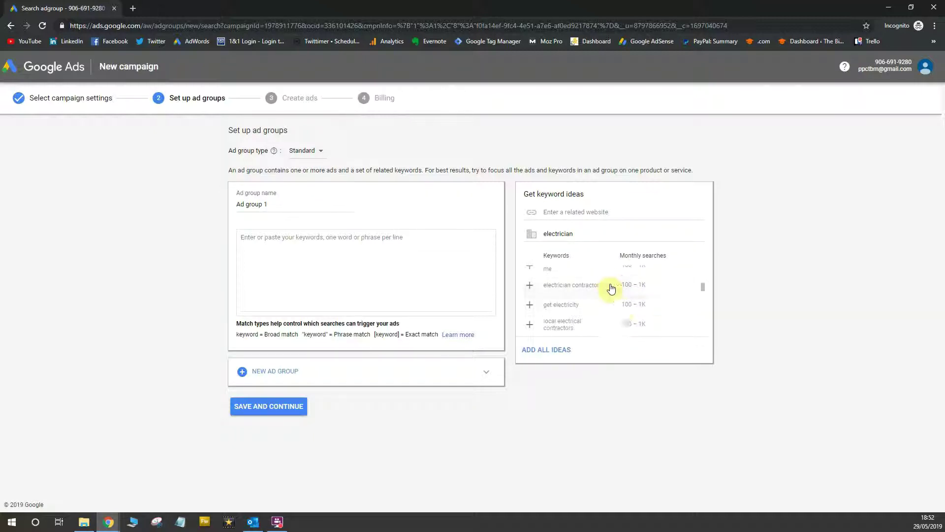
scroll(613, 295, down, 3)
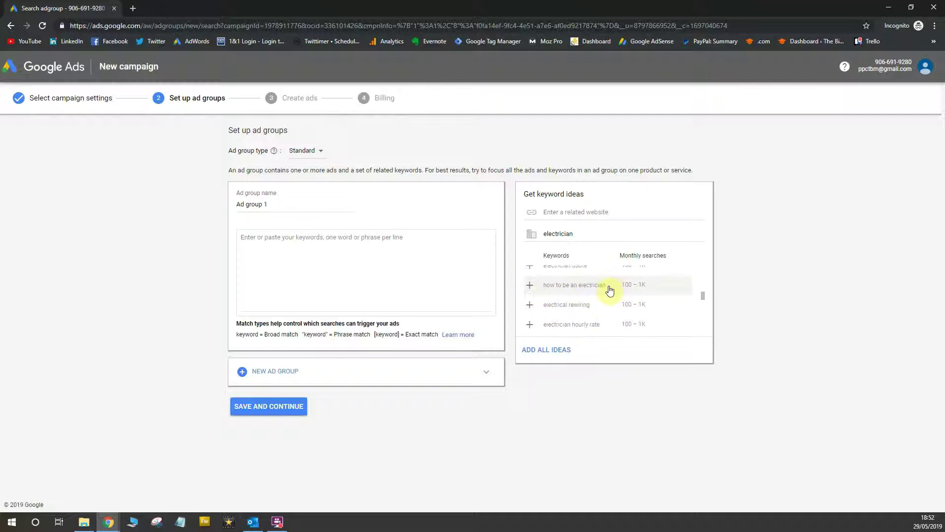
scroll(610, 290, down, 2)
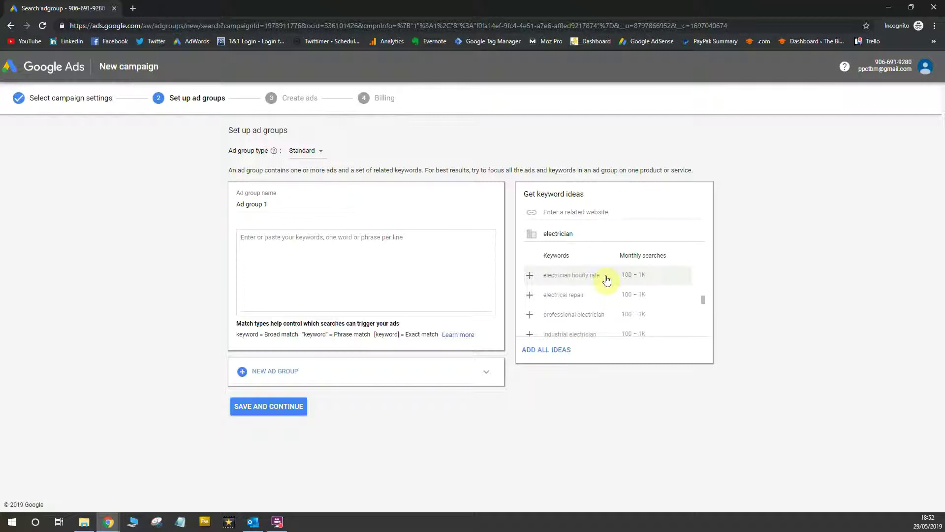
scroll(608, 286, down, 3)
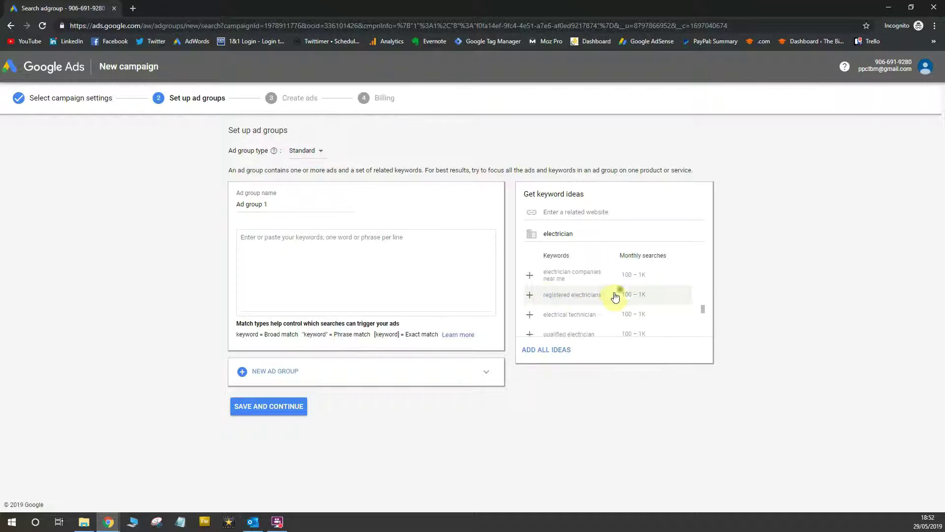
scroll(613, 297, down, 3)
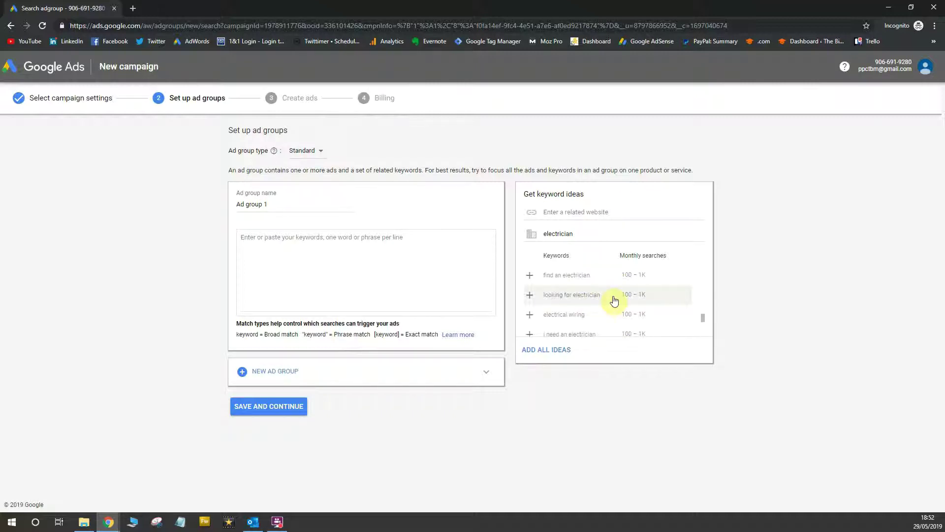
scroll(615, 297, down, 2)
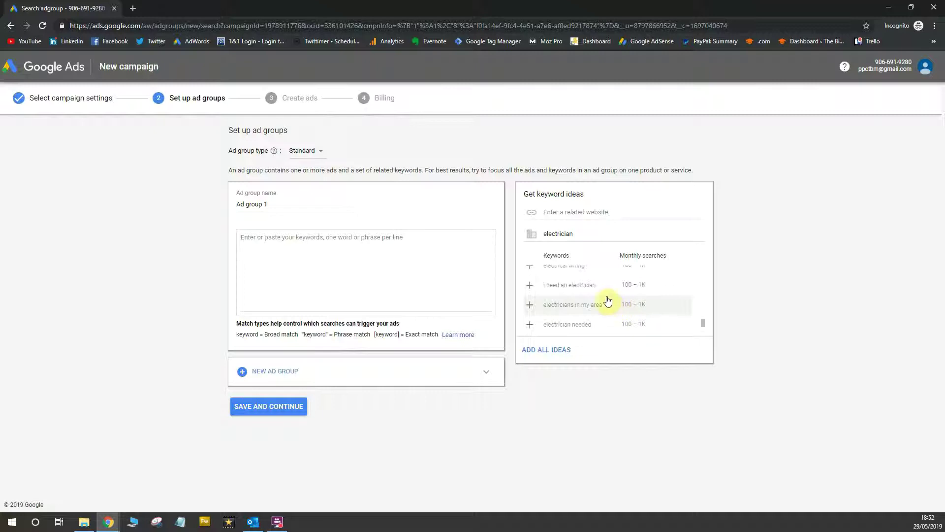
click(550, 346)
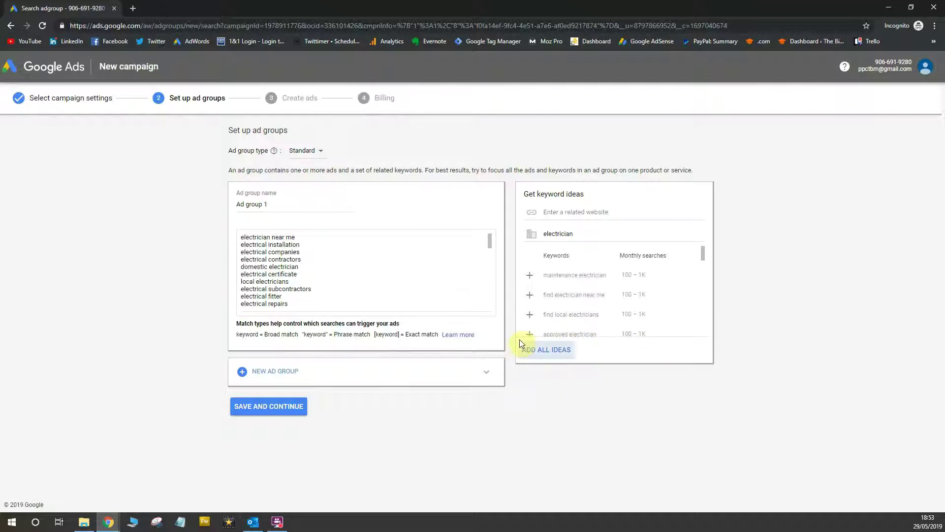
Review the list of electrician keywords added to Ad group 1, including the "installation electrician" entry
scroll(326, 255, down, 5)
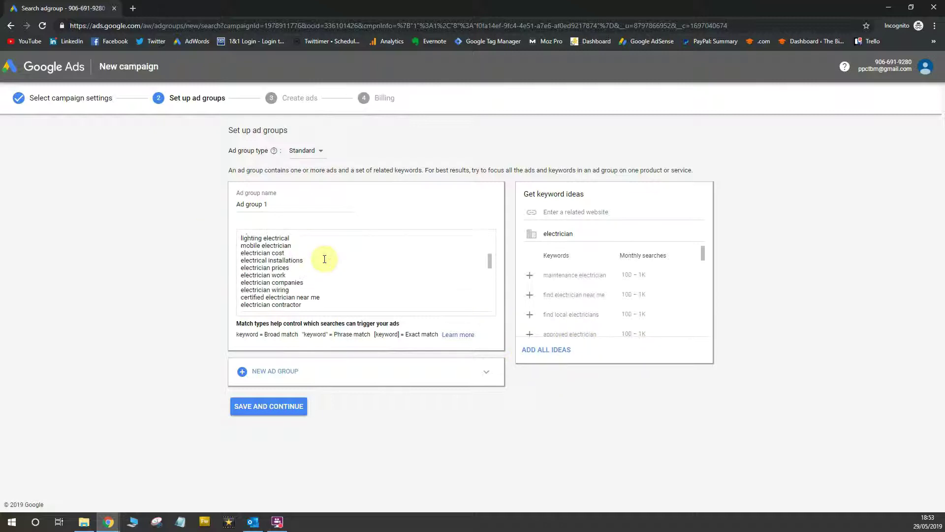
scroll(326, 255, down, 5)
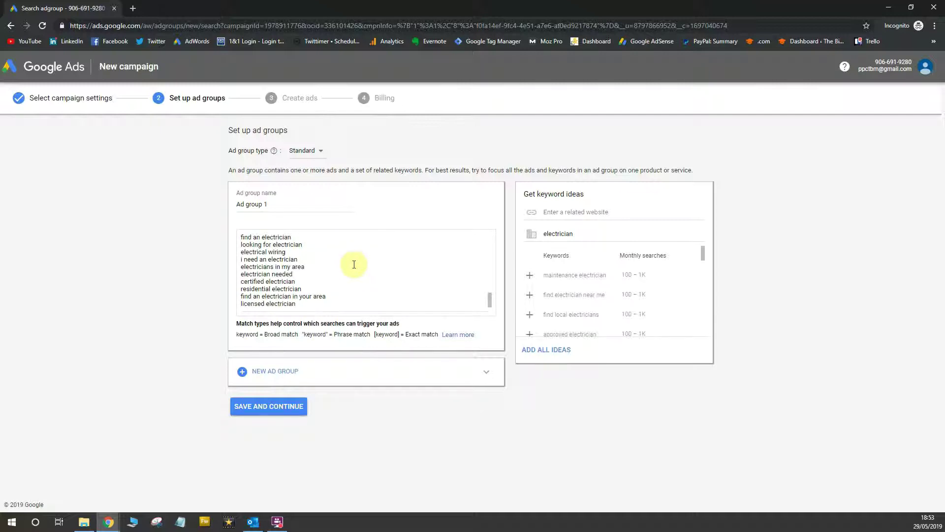
drag(300, 304, 252, 225)
click(285, 257)
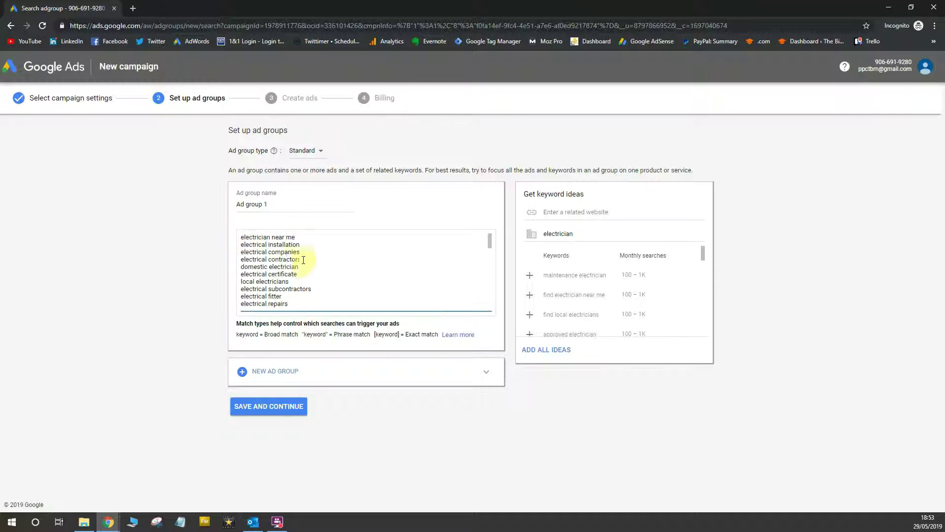
scroll(303, 251, down, 2)
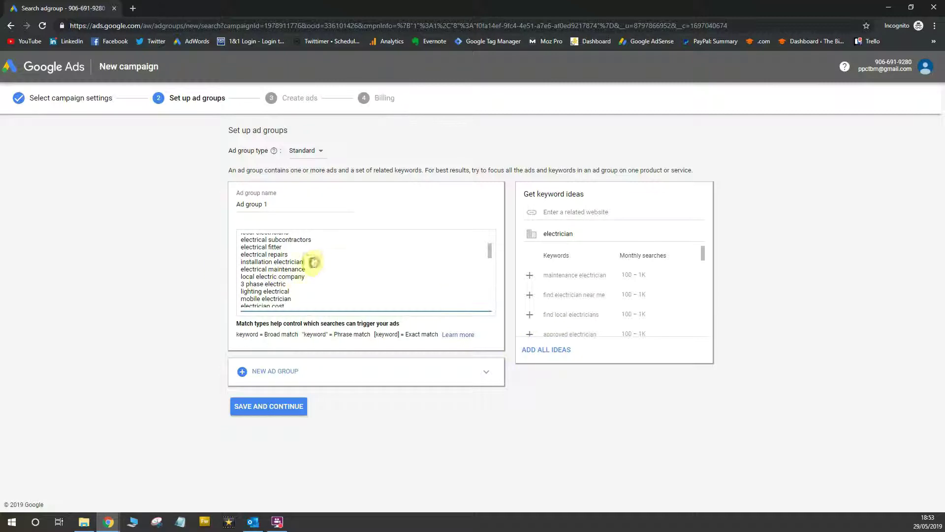
drag(313, 263, 232, 264)
click(345, 277)
scroll(330, 281, up, 2)
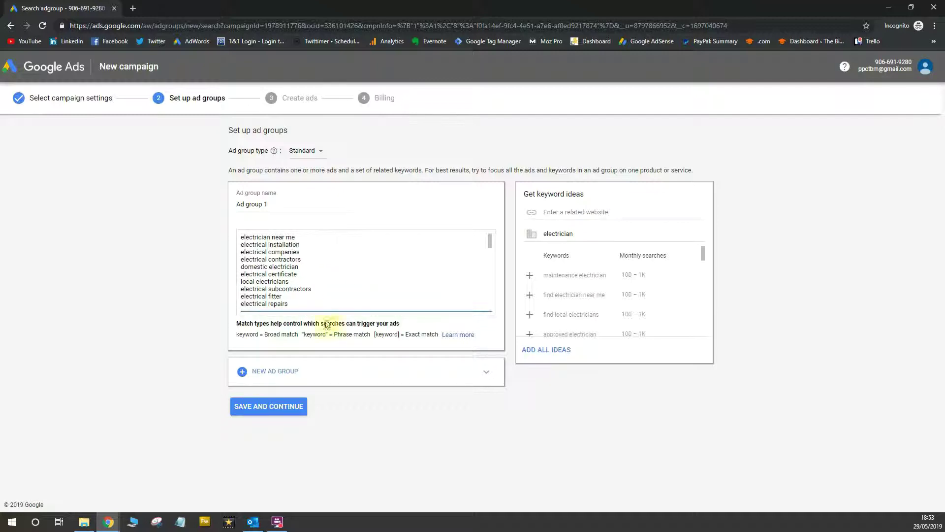
Read the broad, phrase and exact match type notes and look through Ad group 1's keyword list again
drag(238, 321, 432, 335)
click(429, 334)
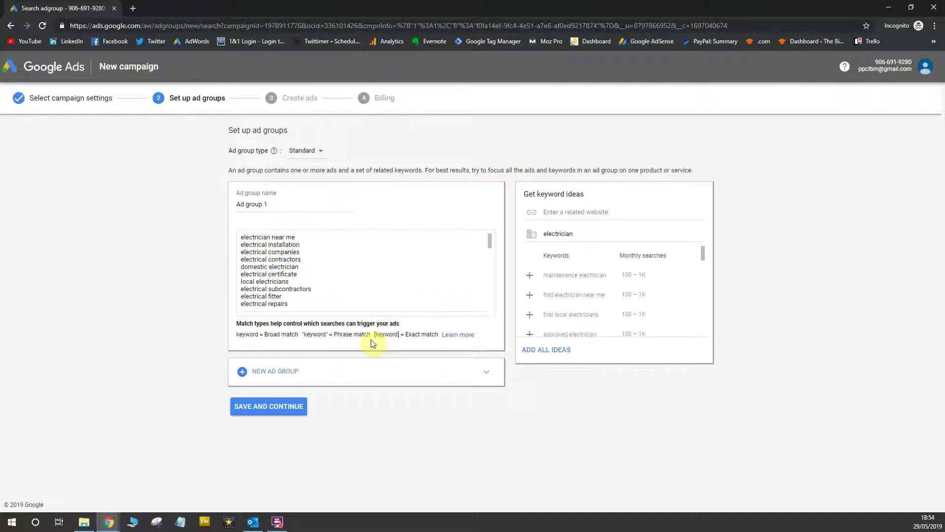
click(303, 304)
scroll(326, 281, down, 1)
scroll(326, 281, down, 5)
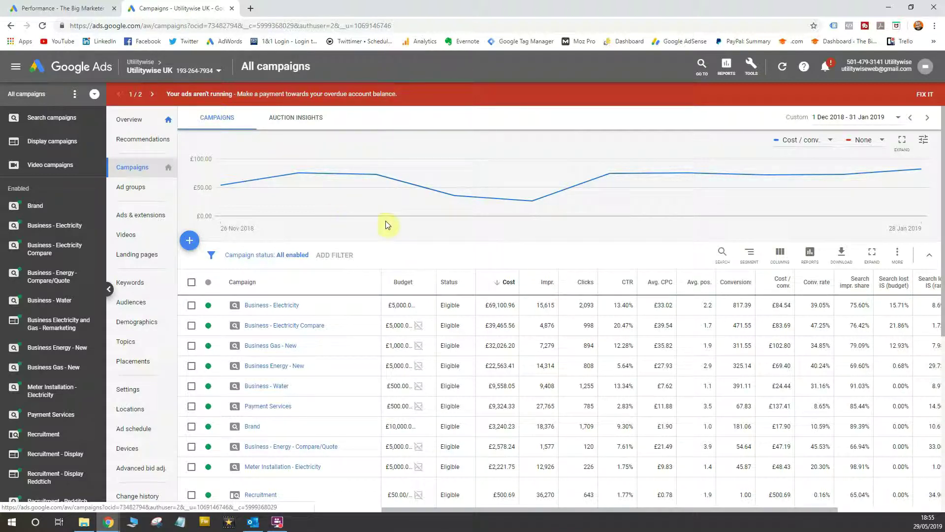
Open the search terms report for the Business - Electricity campaign and compare its search terms with their match types and triggering keywords
click(132, 285)
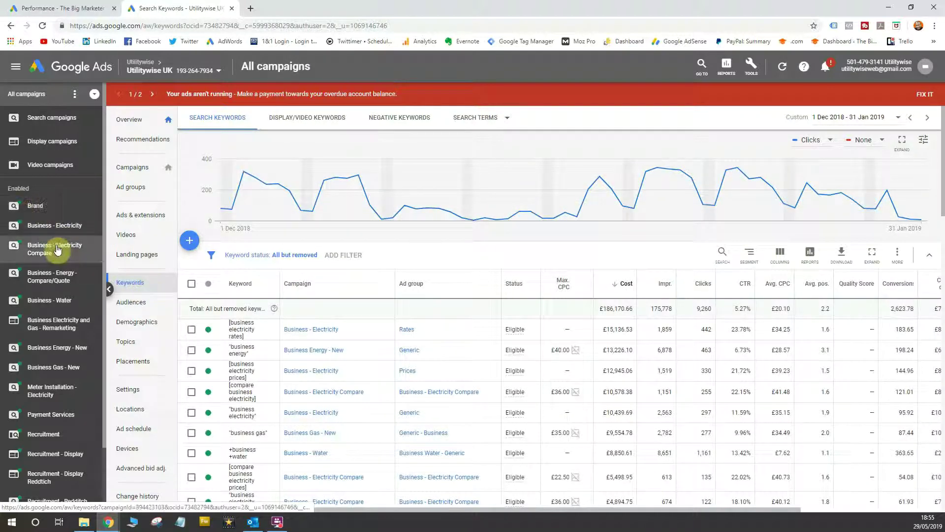
click(49, 227)
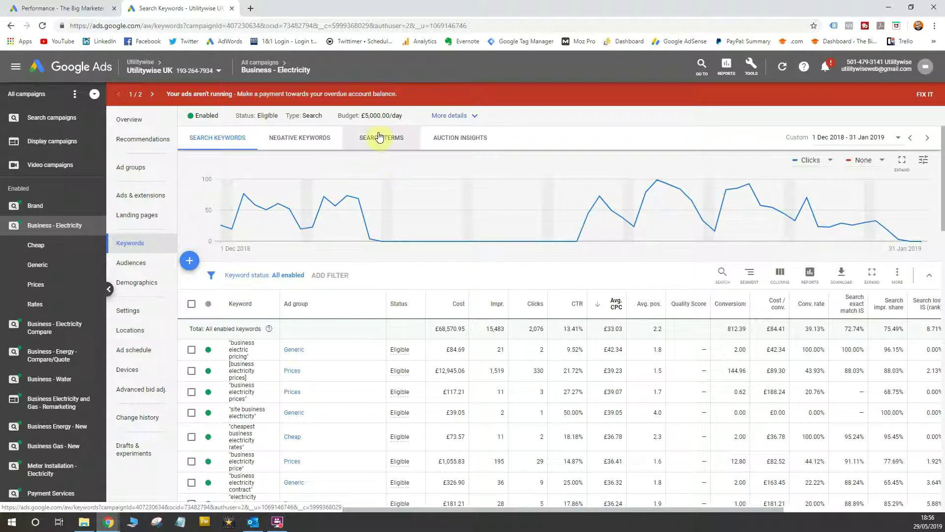
click(408, 141)
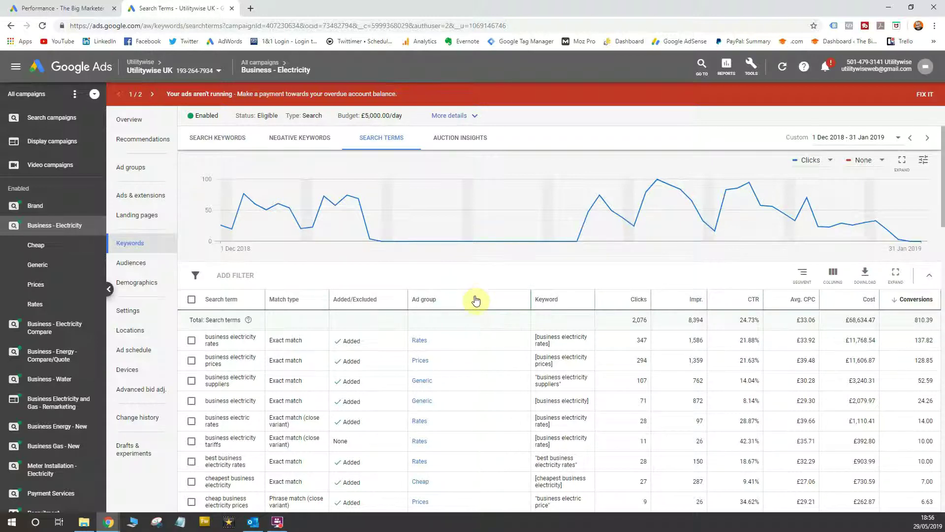
scroll(475, 297, down, 2)
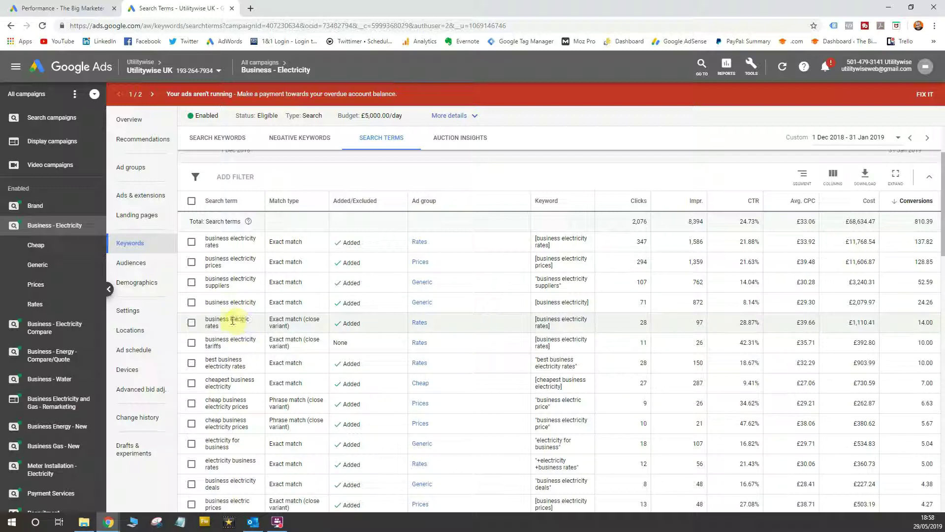
drag(230, 321, 252, 323)
click(248, 321)
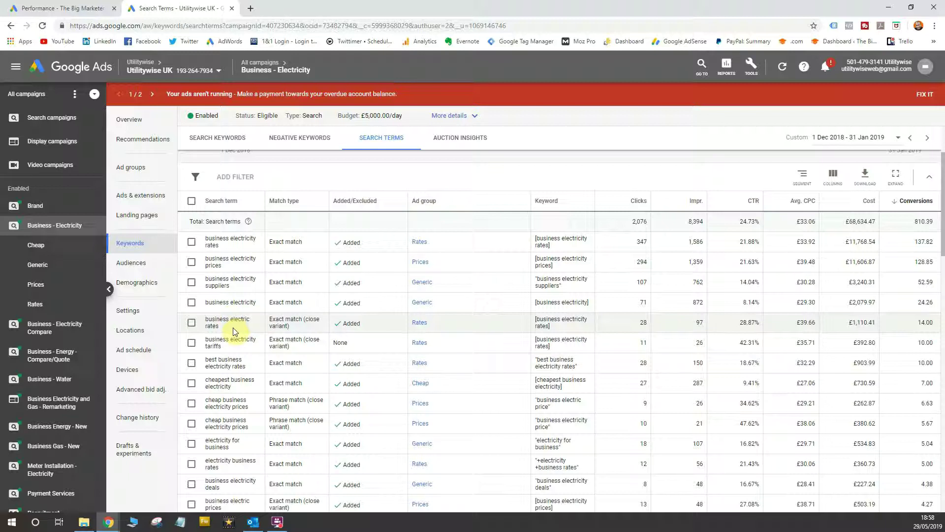